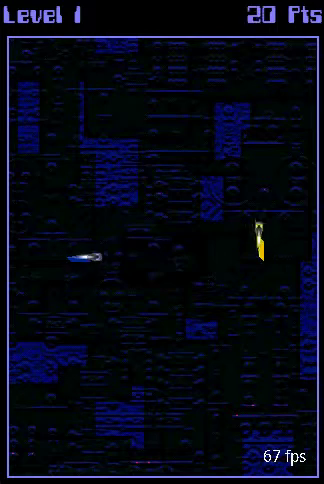
Steer the blue cycle around Level 1 and box in the yellow cycle until it crashes
key("Up")
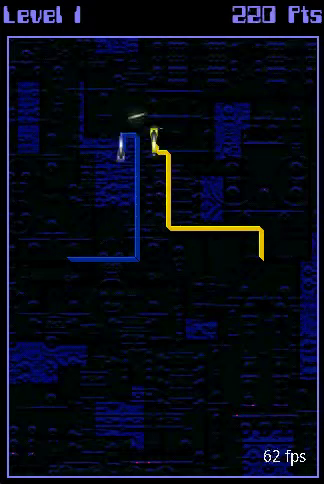
key("Left")
key("Down")
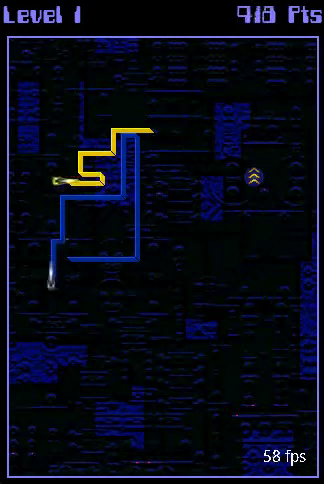
key("Right")
key("Up")
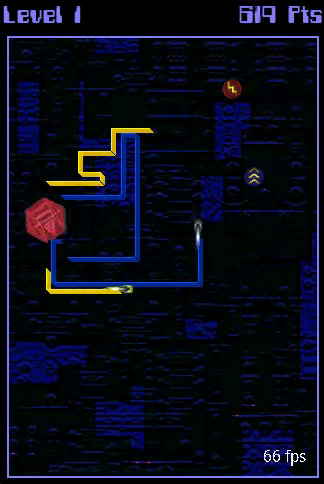
key("Right")
key("Up")
key("Left")
key("Up")
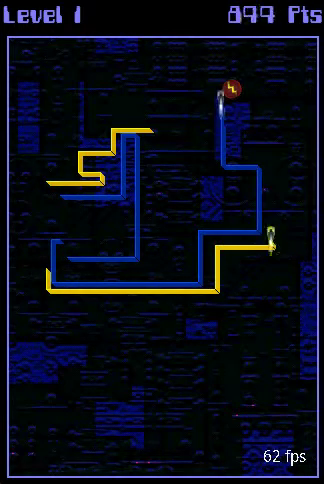
key("Left")
key("Down")
key("Right")
key("Down")
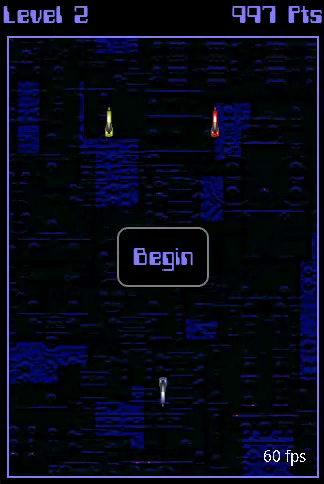
Race Level 2 heading right, zigzagging down and left until the blue cycle crashes
key("Right")
key("Down")
key("Left")
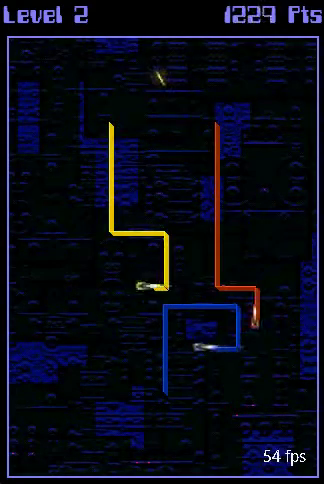
key("Down")
key("Left")
key("Down")
key("Right")
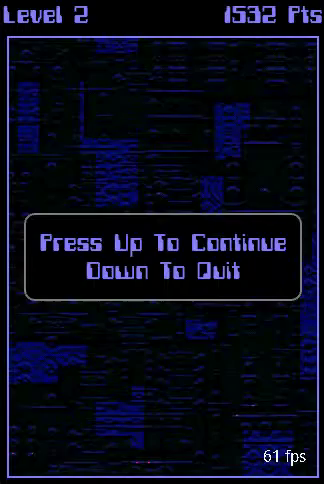
Continue after the crash and restart Level 2, steering left and down
key("Up")
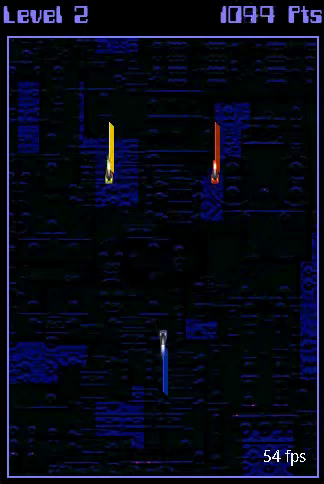
key("Left")
key("Down")
key("Left")
key("Down")
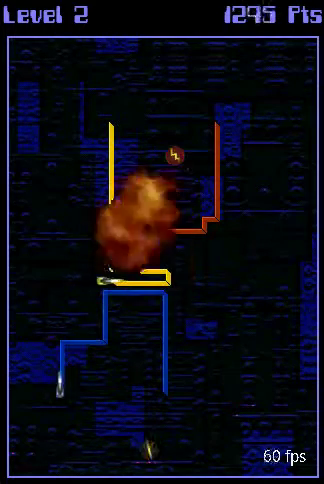
Loop along the bottom and top, then turn down to finish off the opponent
key("Up")
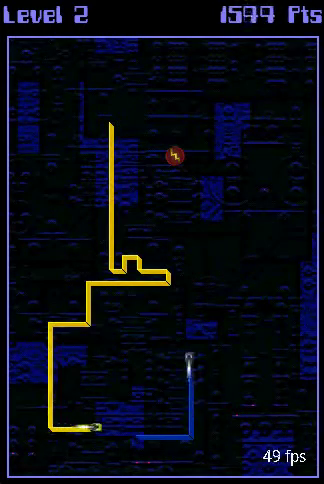
key("Right")
key("Up")
key("Left")
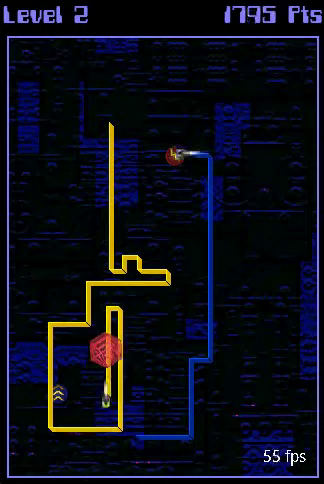
key("Down")
key("Left")
key("Down")
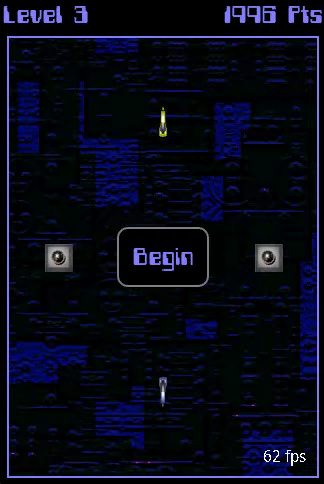
Begin Level 3 and steer right, up, right and down past the yellow cycle
left_click(163, 257)
key("Right")
key("Up")
key("Right")
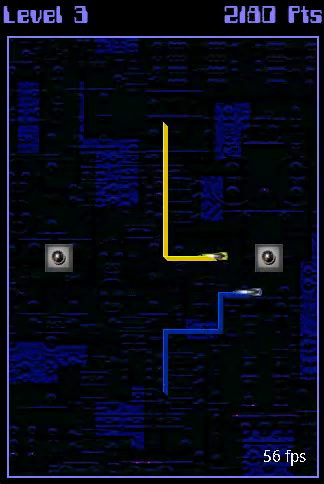
key("Down")
key("Down")
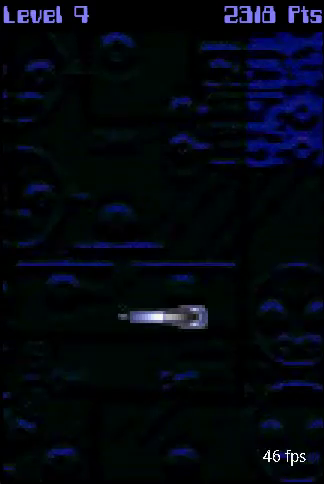
Enter the Level 4 arena and steer the blue cycle up and left along the top
key("Return")
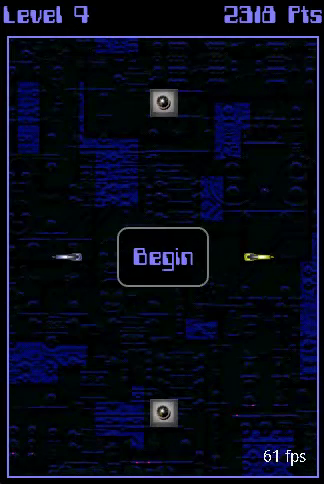
key("Up")
key("Left")
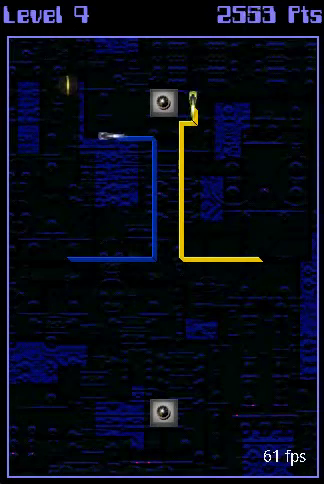
key("Up")
key("Left")
Steer down the left side and along the bottom until the blue cycle crashes
key("Down")
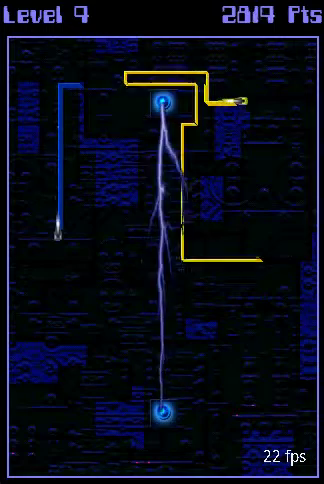
key("Right")
key("Down")
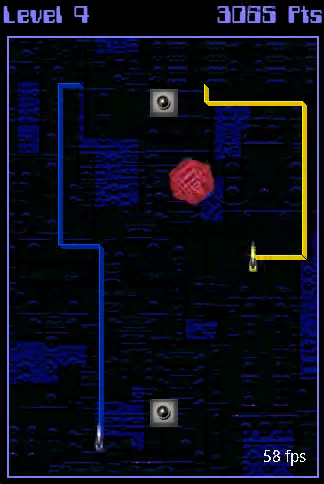
key("Right")
key("Up")
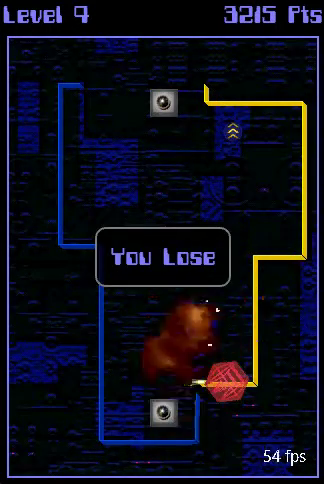